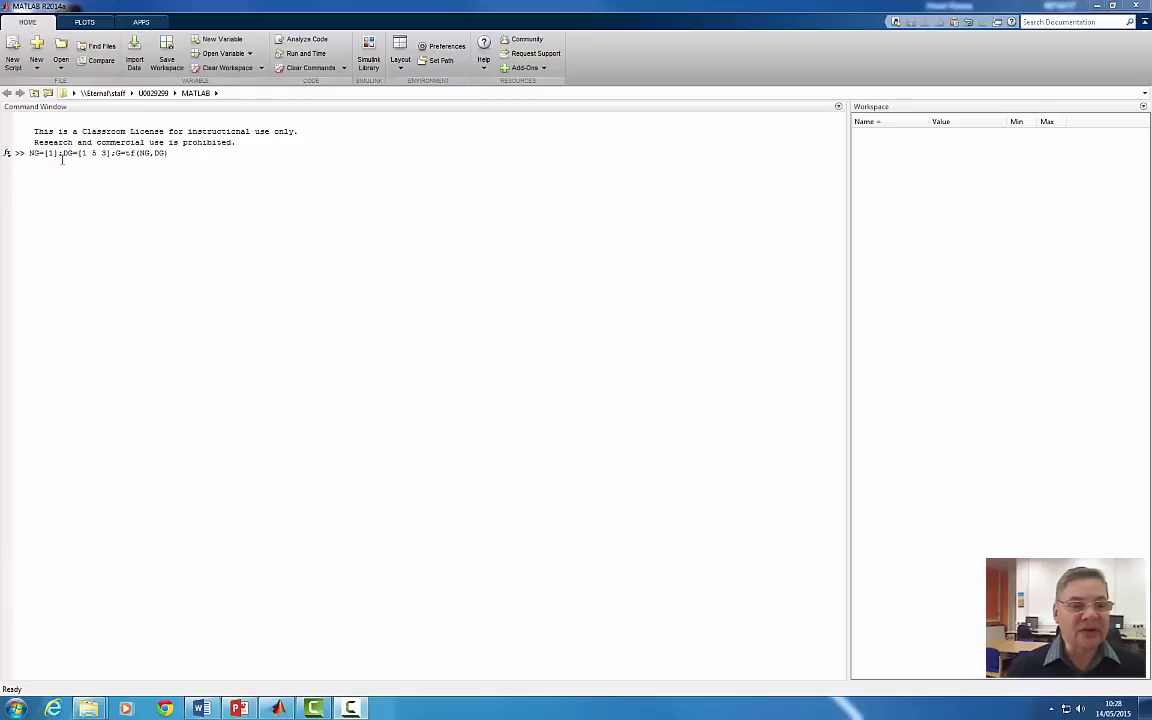
Run NG=[1];DG=[1 5 3];G=tf(NG,DG) to build G = 1/(s^2 + 5s + 3).
{"action": "left_click", "coordinate": [193, 170]}
{"action": "key", "text": "Return"}
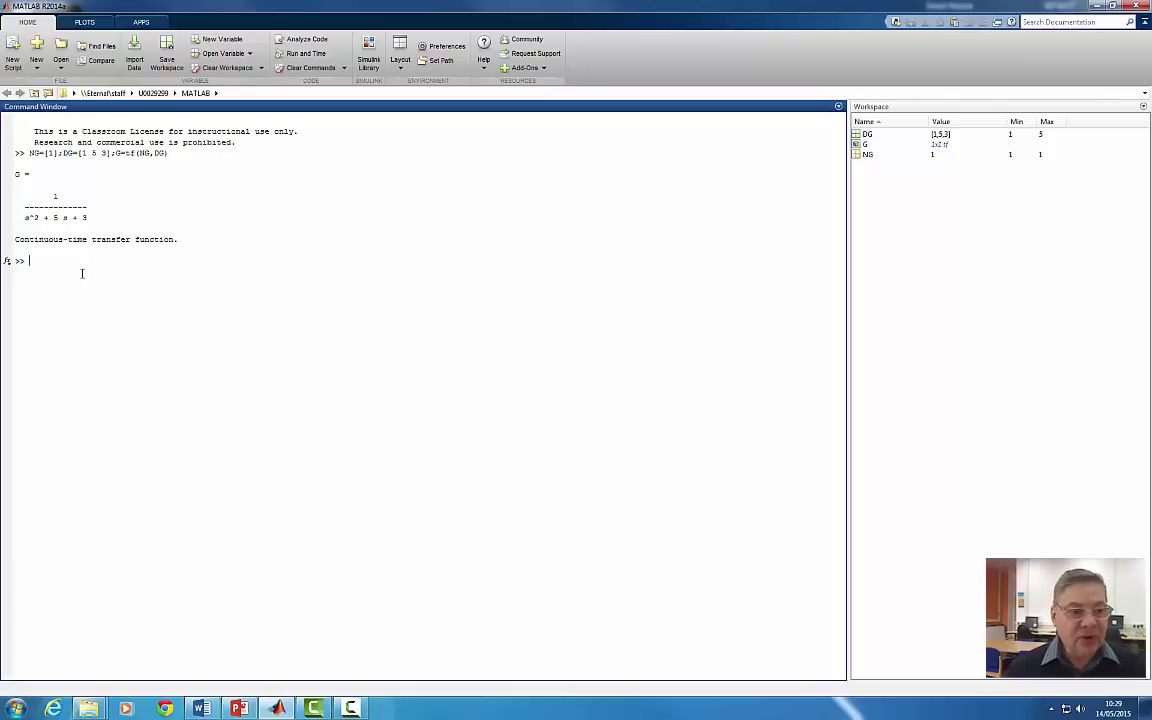
Compute state-space matrices with [A,B,C,D]=tf2ss(NG,DG), giving A=[-5 -3;1 0], B=[1;0], C=[0 1], D=0.
{"action": "type", "text": "[A,B,C,D]=tf2ss(NG,DG)"}
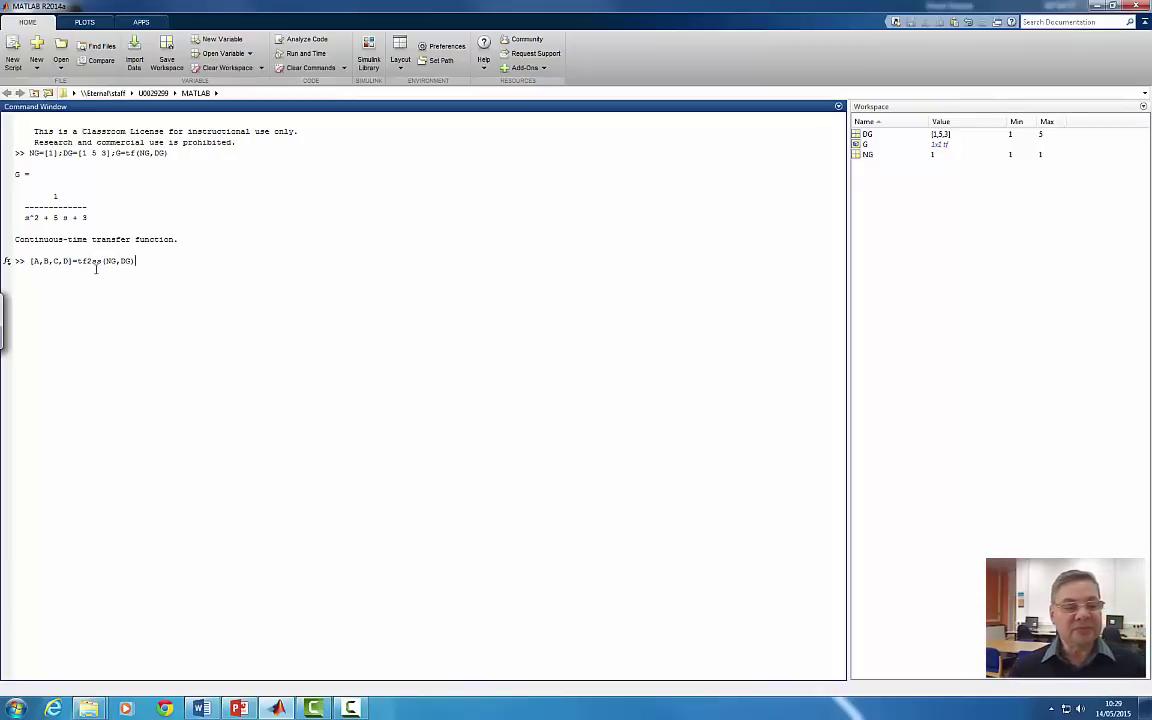
{"action": "key", "text": "Return"}
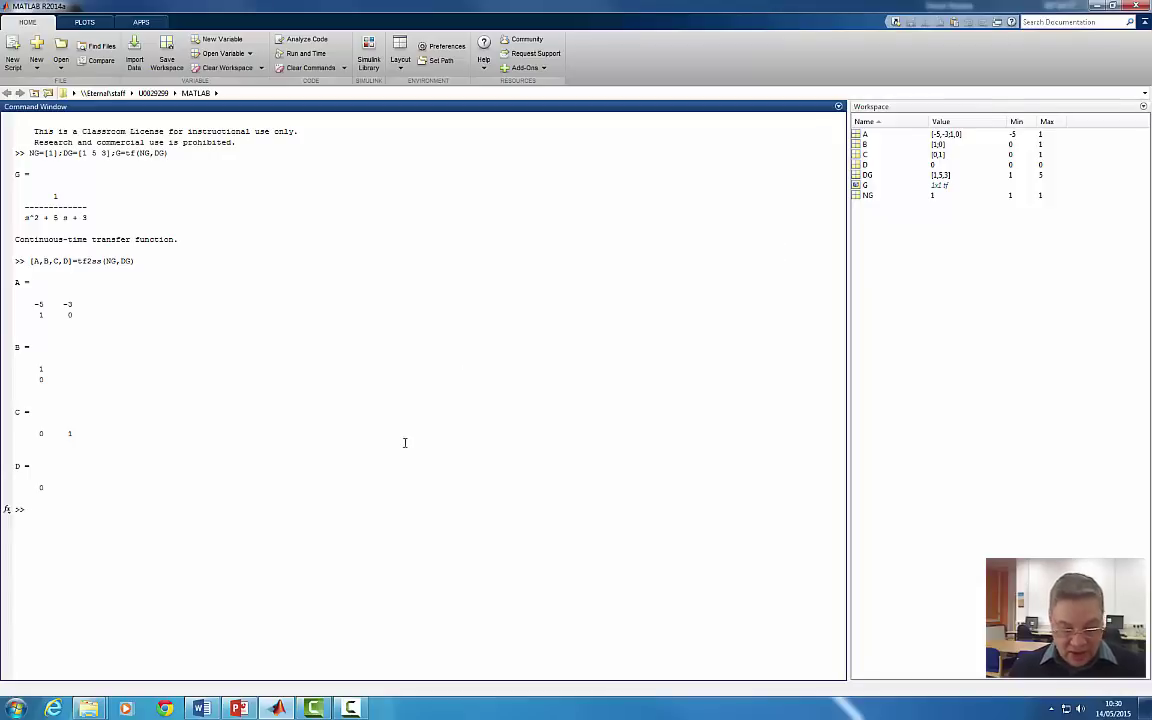
Launch Simulink with the simulink command and create a new blank model from the Library Browser.
{"action": "type", "text": "simuli"}
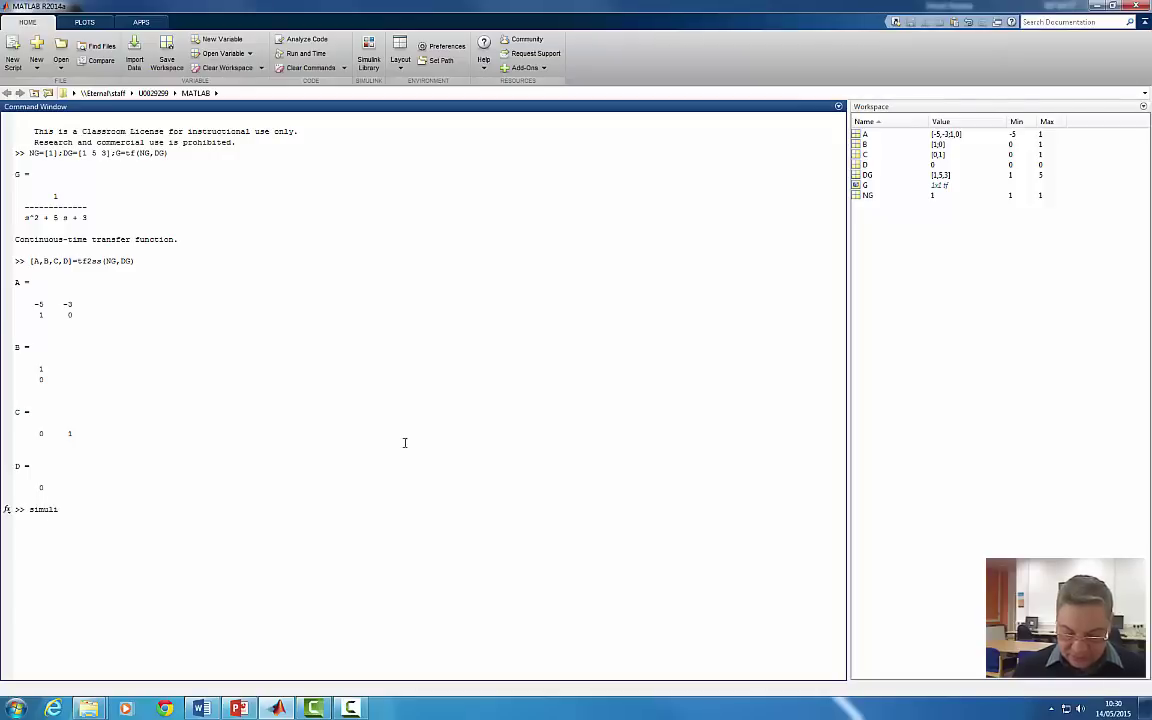
{"action": "type", "text": "nk"}
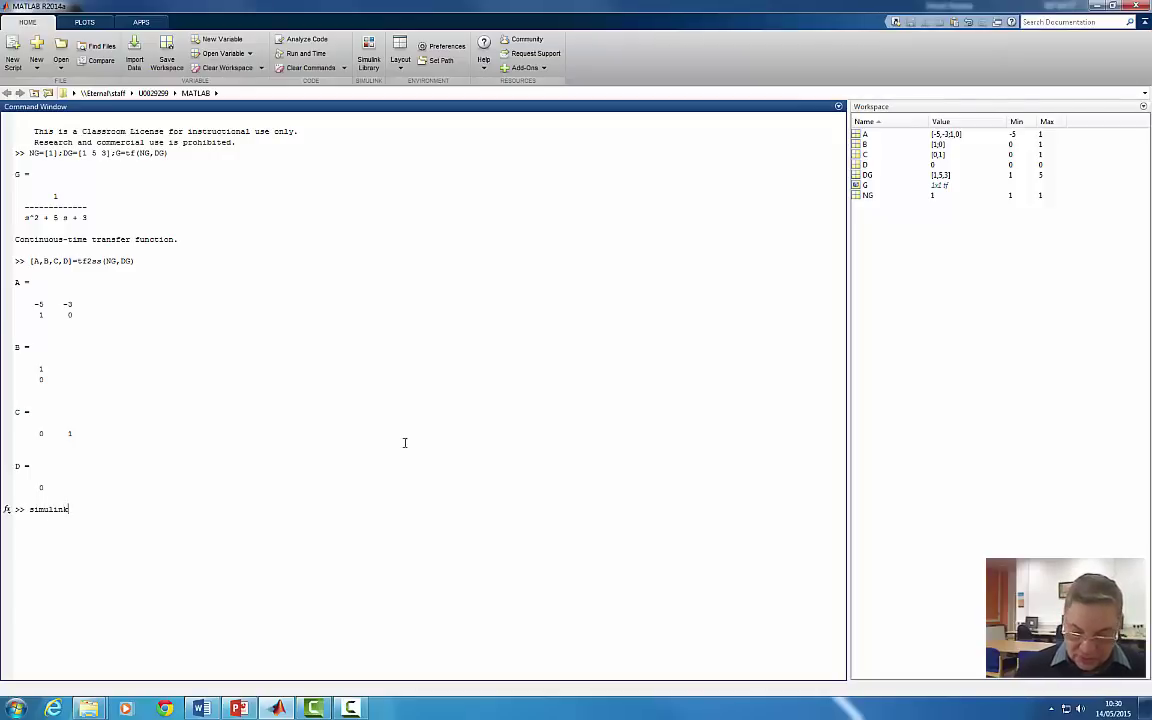
{"action": "key", "text": "Return"}
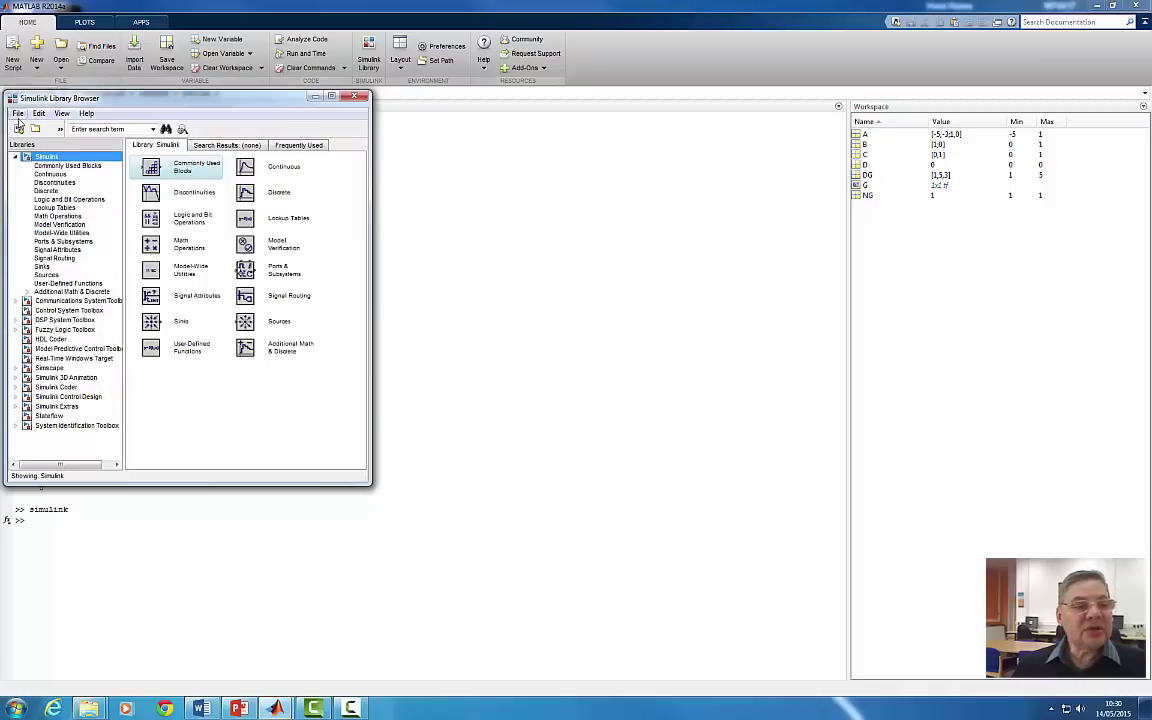
{"action": "left_click", "coordinate": [18, 115]}
{"action": "mouse_move", "coordinate": [30, 127]}
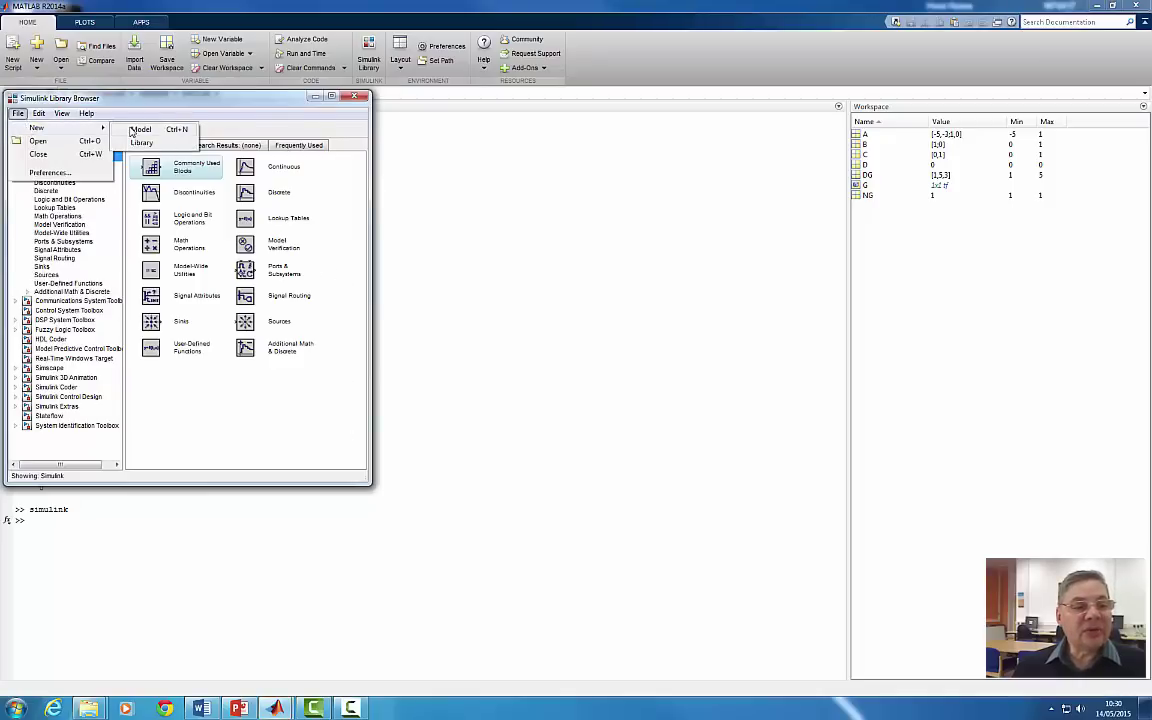
{"action": "left_click", "coordinate": [131, 131]}
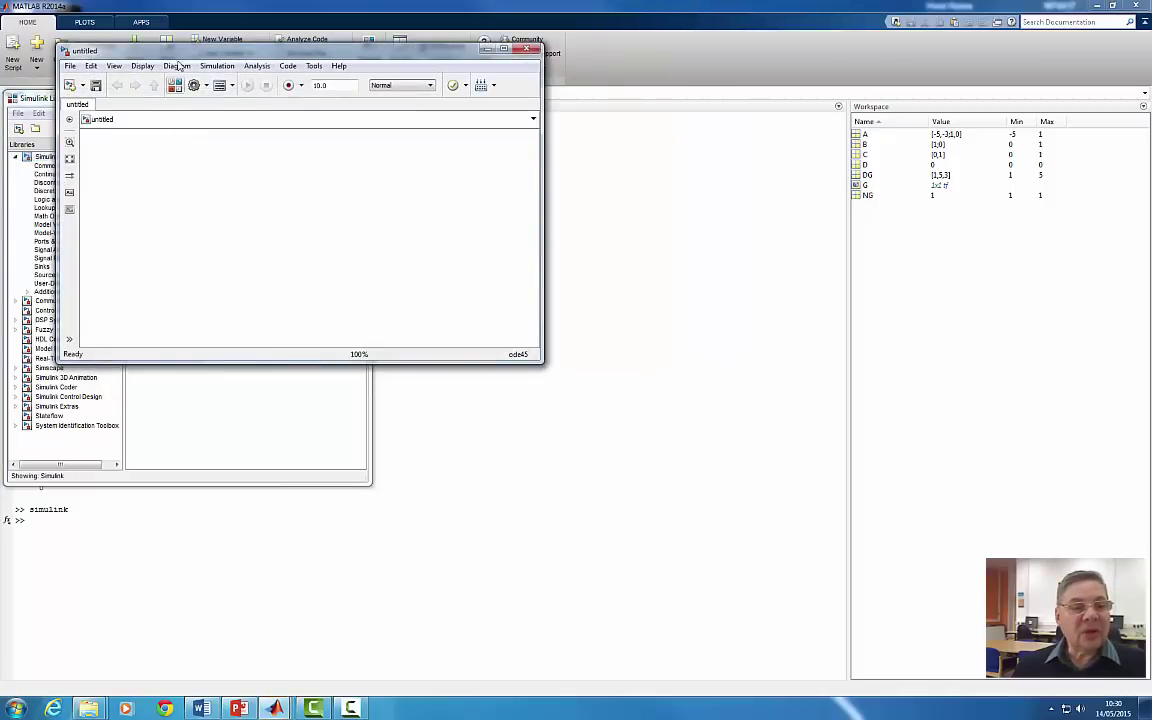
Move the model window clear of the library and enter 'Second Order Sys' as its name.
{"action": "left_click_drag", "start_coordinate": [171, 49], "coordinate": [479, 132]}
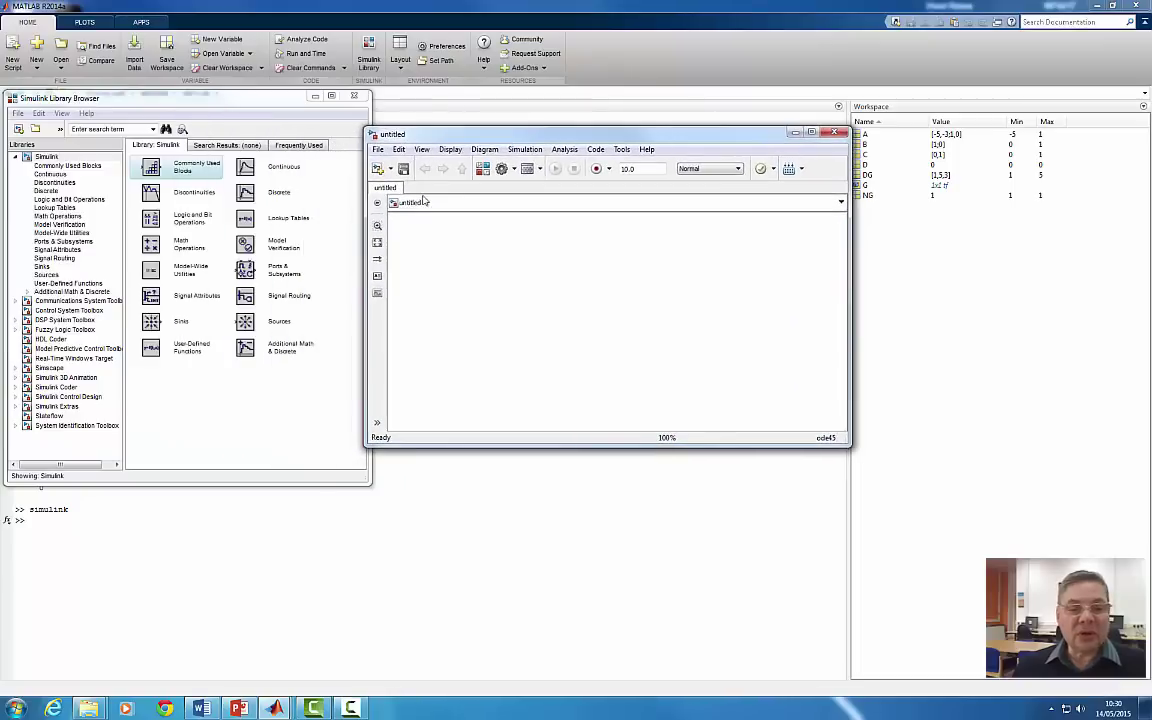
{"action": "left_click", "coordinate": [427, 206]}
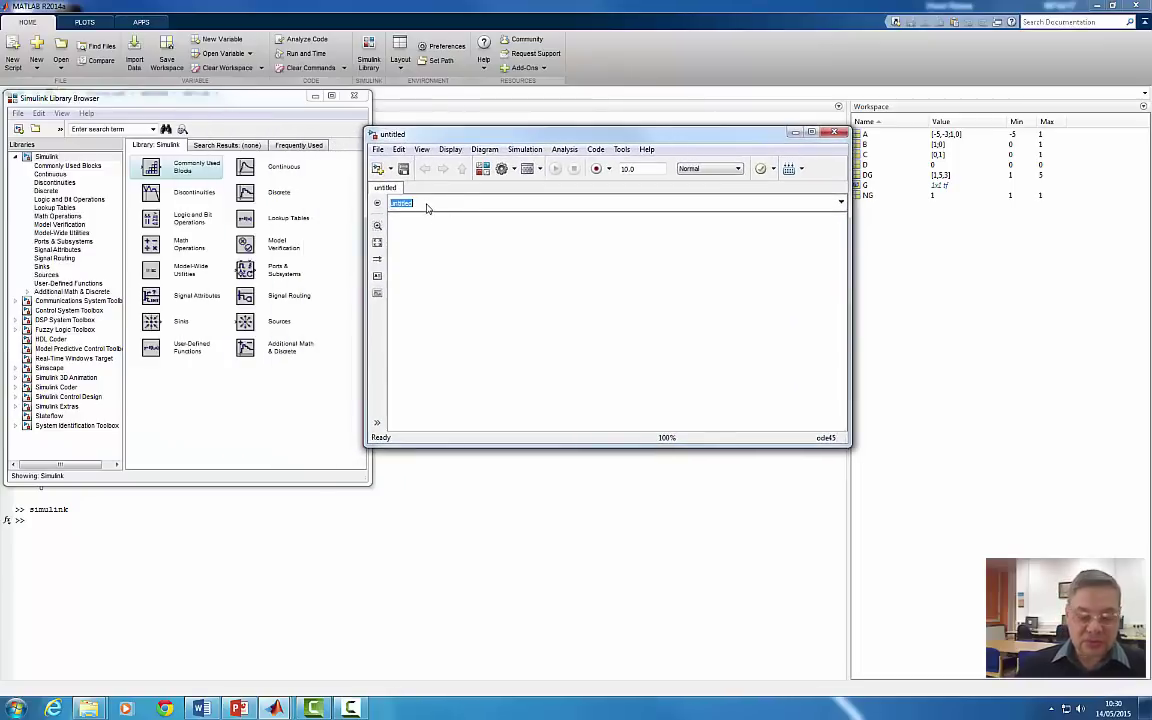
{"action": "type", "text": "Secon"}
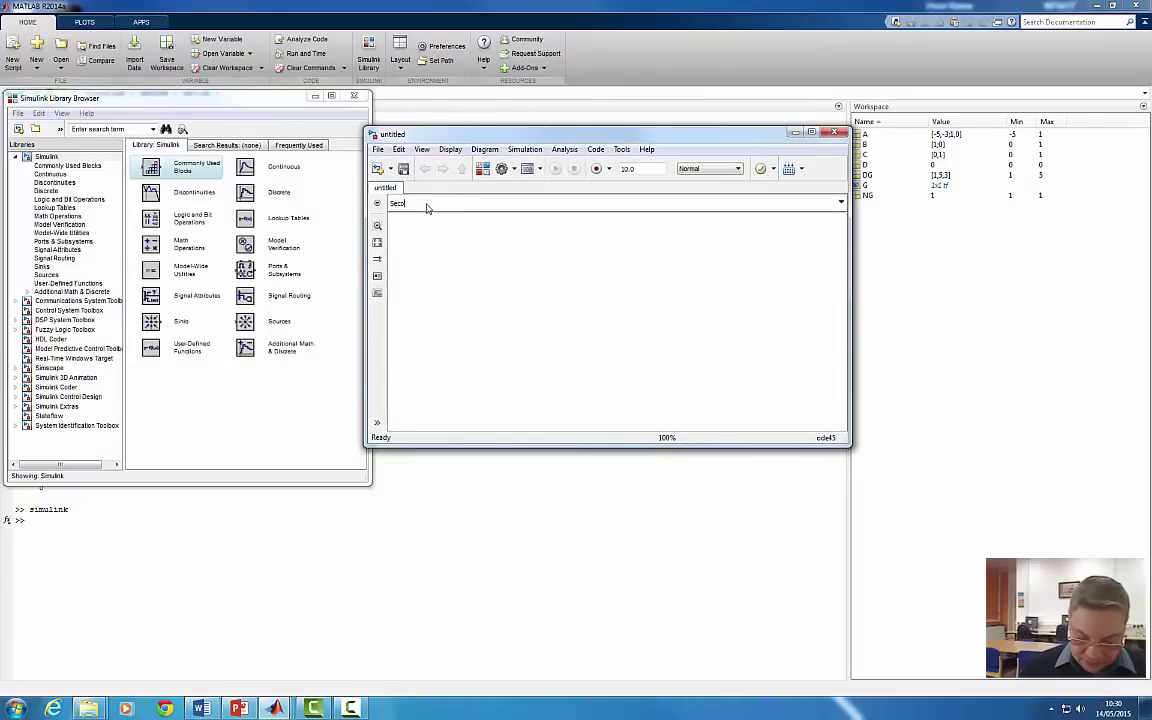
{"action": "type", "text": "d Or"}
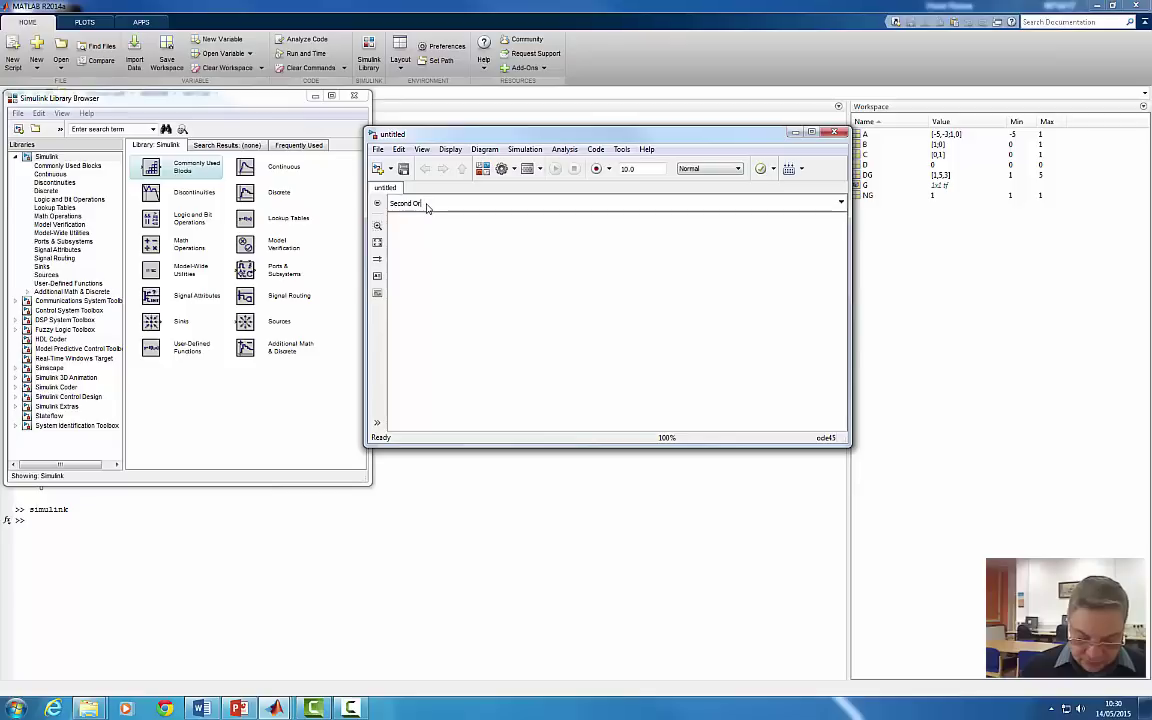
{"action": "type", "text": "der Sys"}
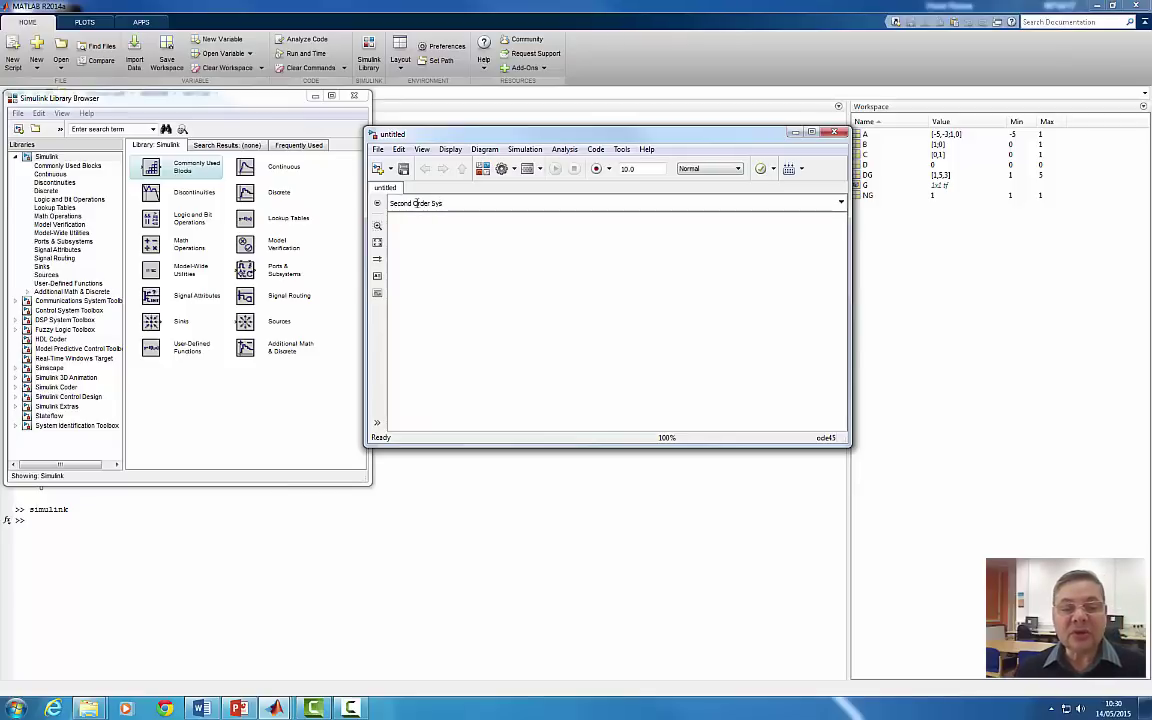
Change the name to 'Second_Order_Sys', apply it, and dismiss the resulting path error.
{"action": "left_click", "coordinate": [414, 203]}
{"action": "key", "text": "BackSpace"}
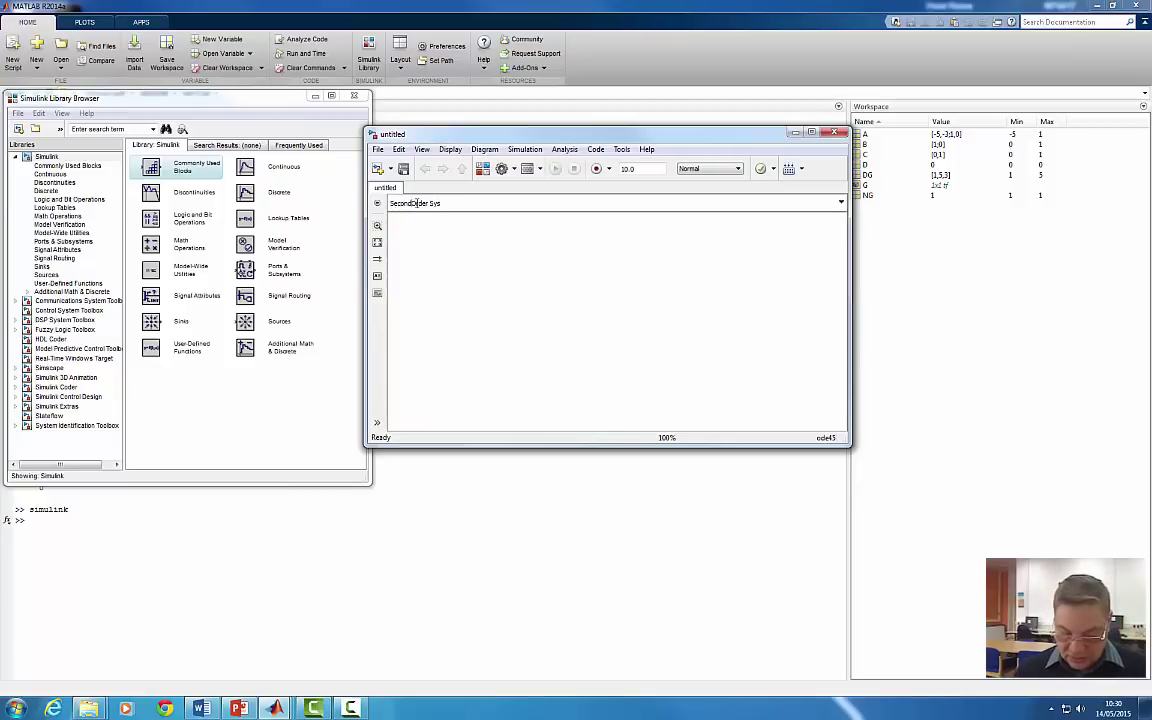
{"action": "type", "text": "_"}
{"action": "left_click", "coordinate": [434, 203]}
{"action": "key", "text": "BackSpace"}
{"action": "type", "text": "_"}
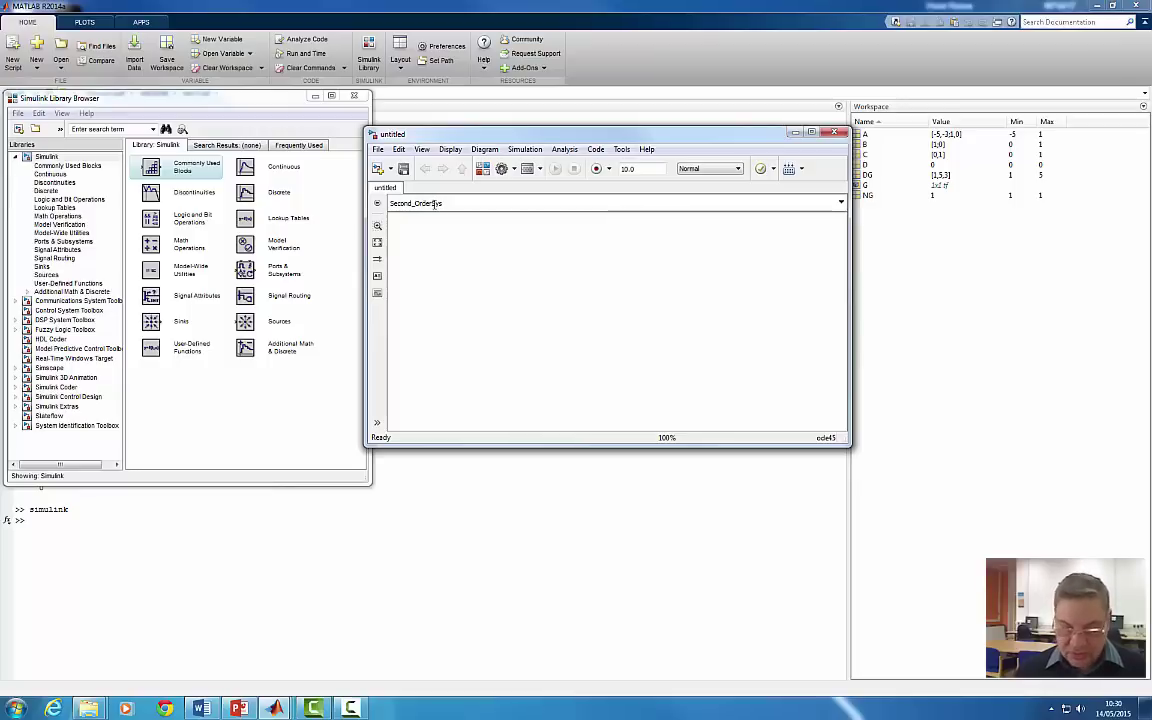
{"action": "key", "text": "Return"}
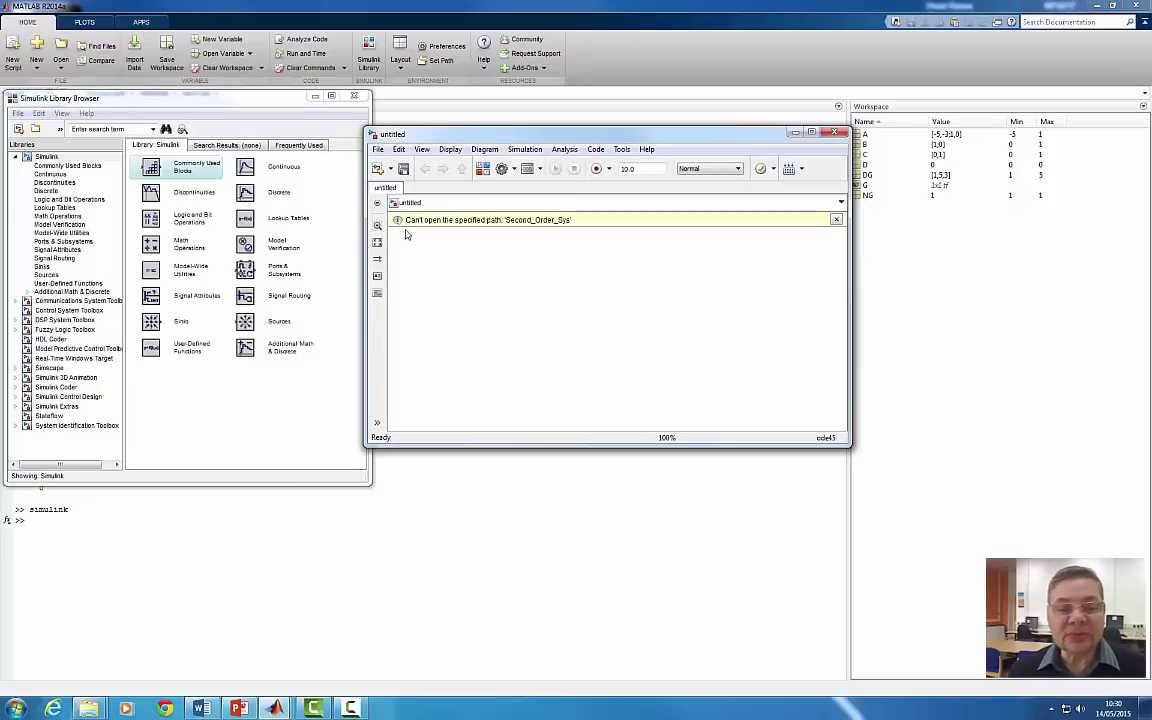
{"action": "left_click", "coordinate": [836, 220]}
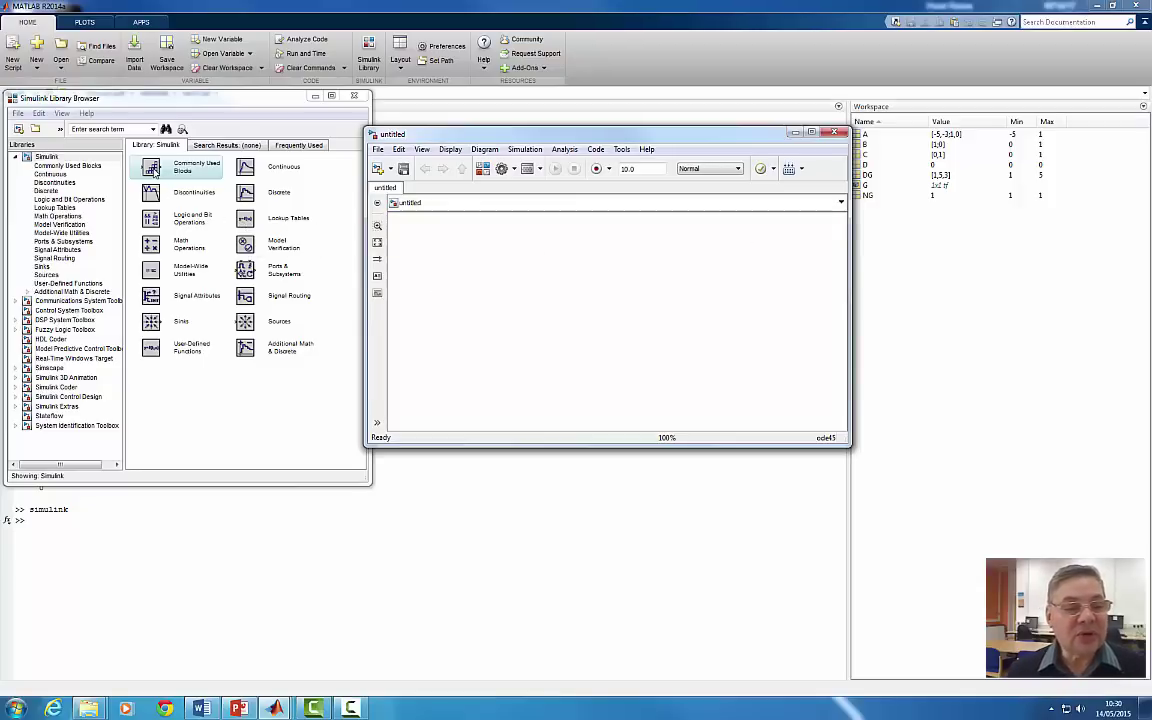
Add Transfer Fcn (Continuous), Step (Sources) and Scope (Sinks) blocks left to right on the canvas.
{"action": "left_click", "coordinate": [48, 174]}
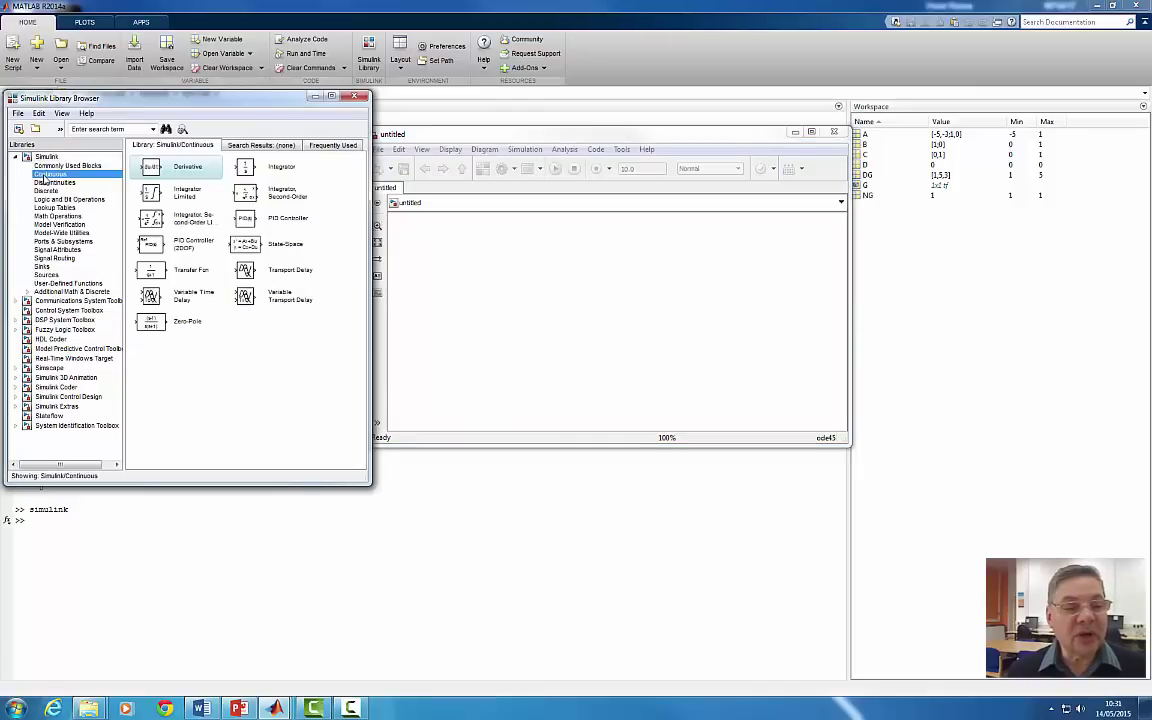
{"action": "left_click_drag", "start_coordinate": [150, 269], "coordinate": [606, 257]}
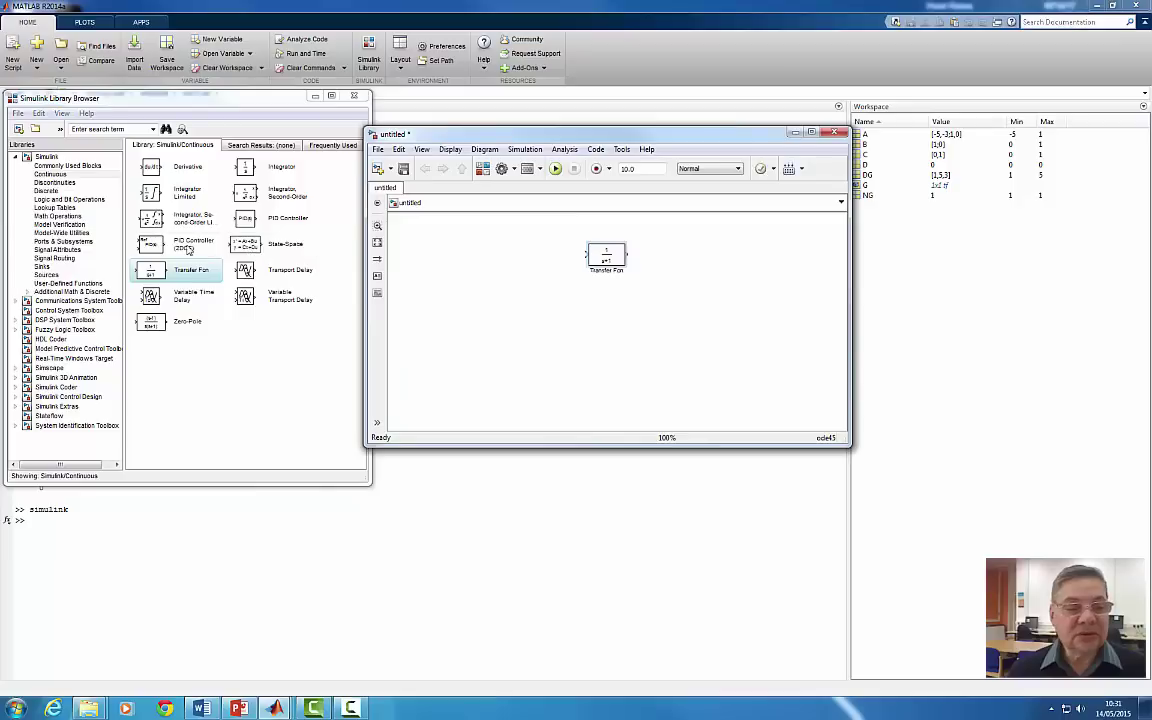
{"action": "left_click", "coordinate": [48, 274]}
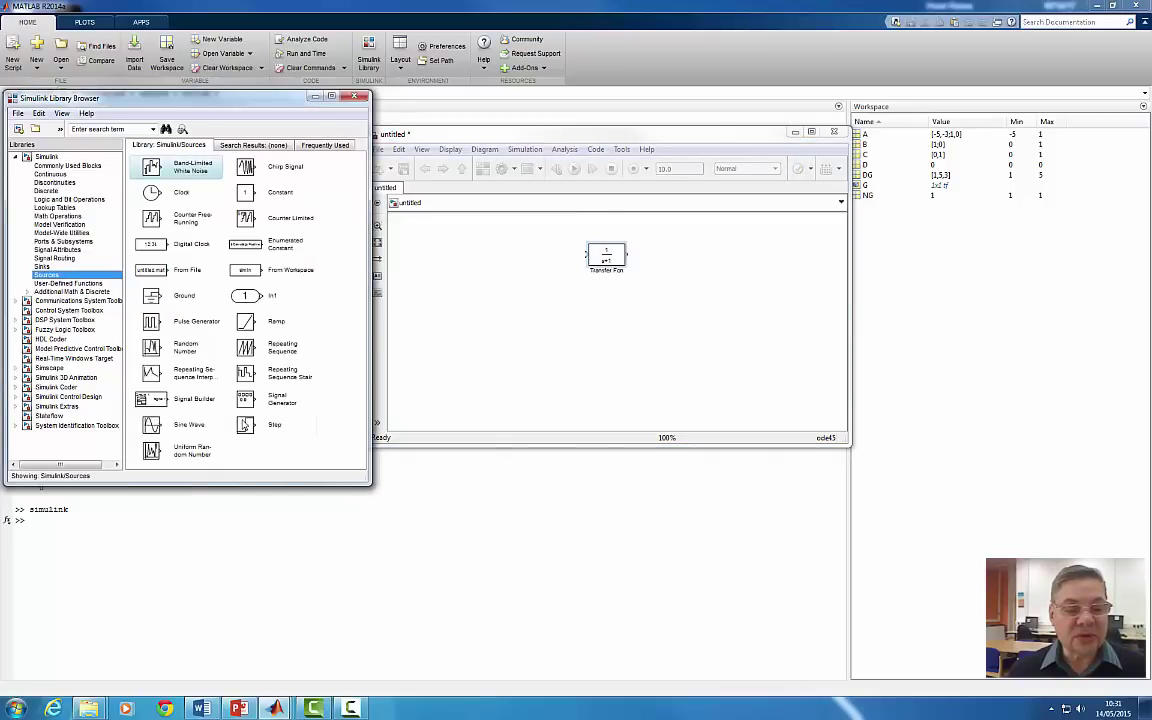
{"action": "left_click_drag", "start_coordinate": [243, 424], "coordinate": [540, 257]}
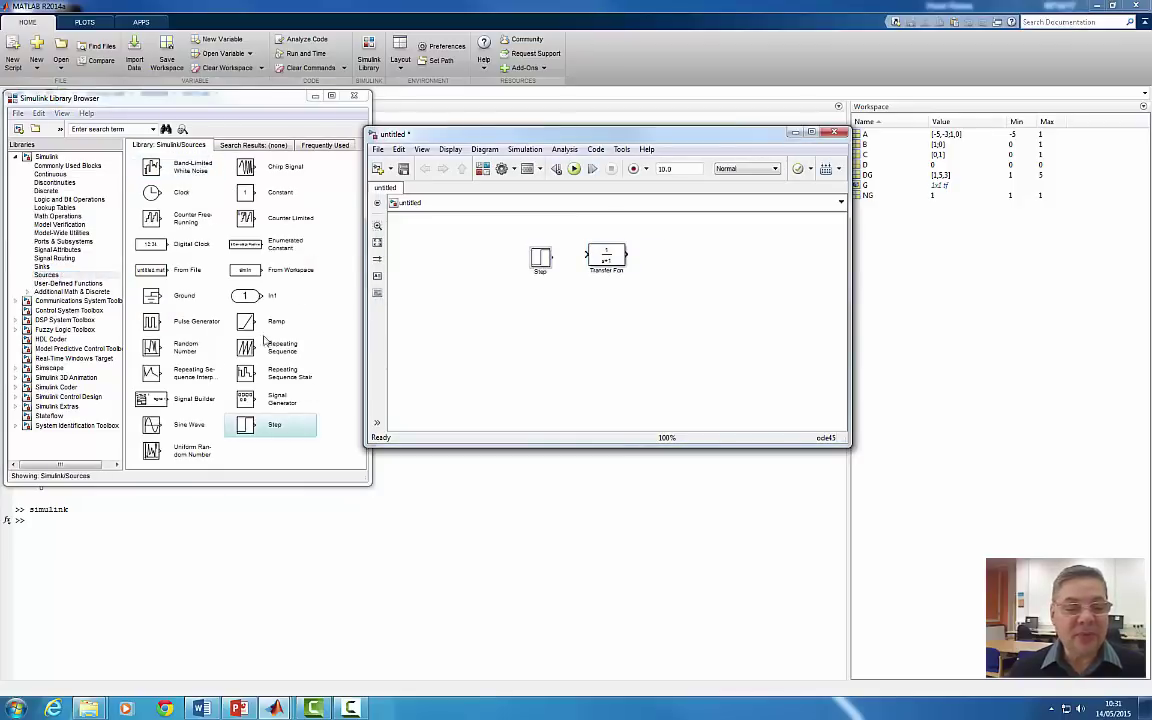
{"action": "left_click", "coordinate": [44, 266]}
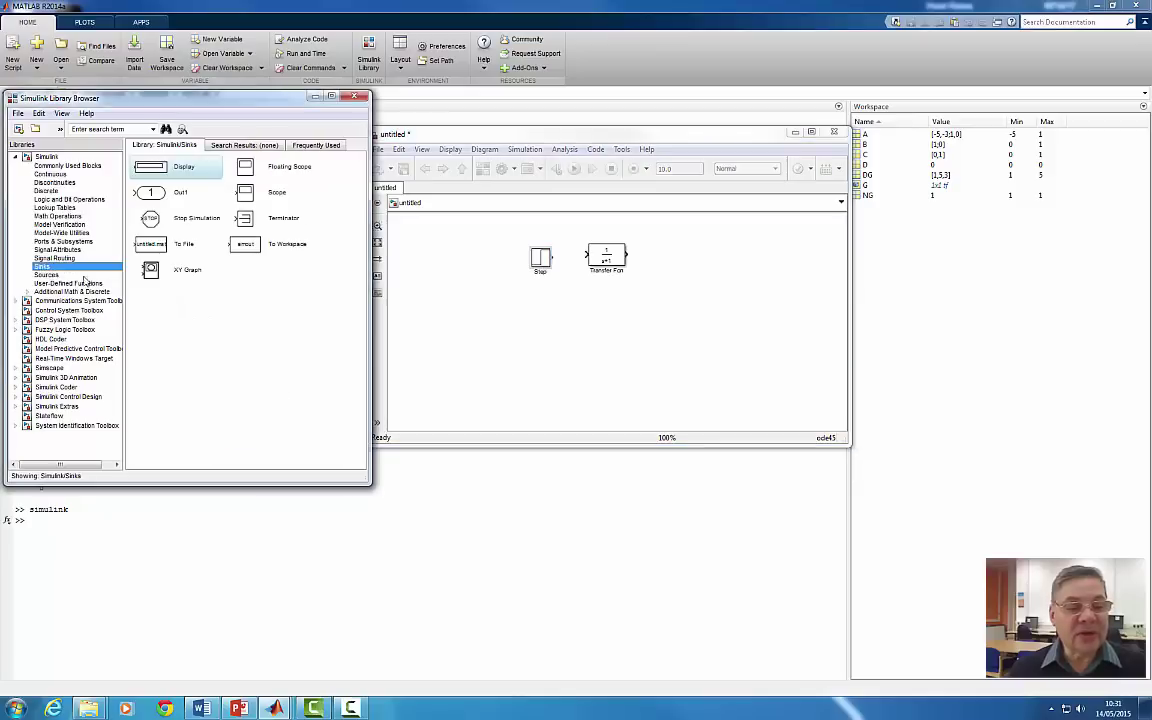
{"action": "left_click_drag", "start_coordinate": [245, 192], "coordinate": [679, 257]}
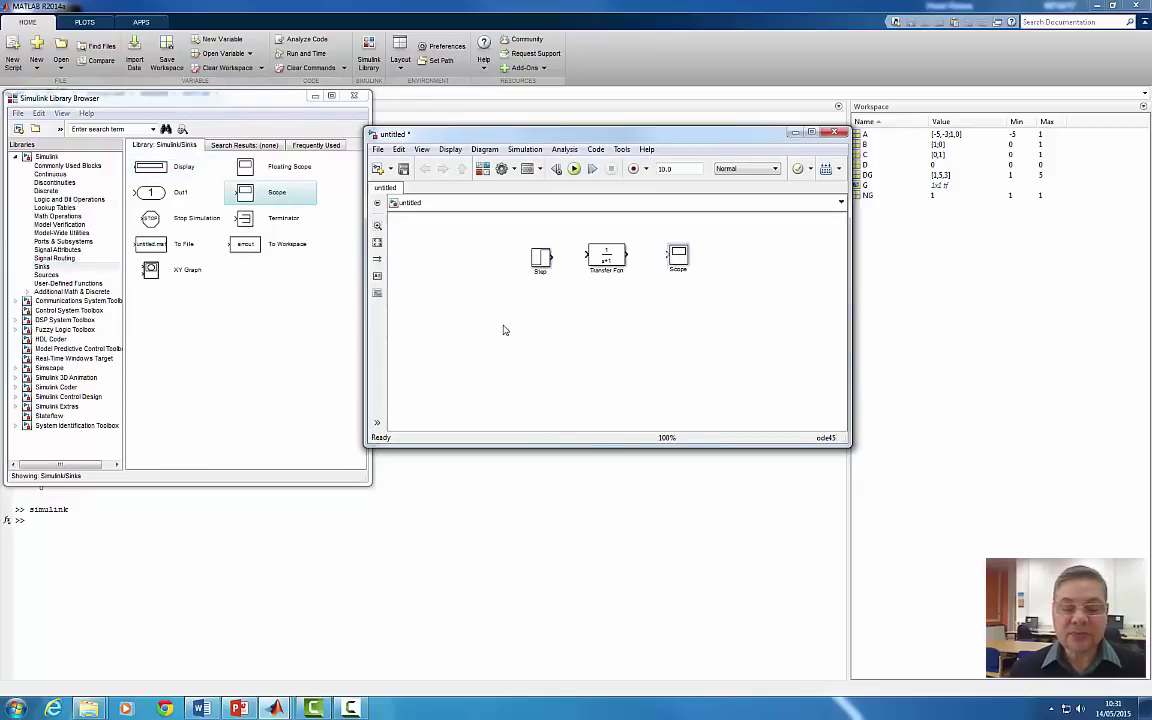
Set the Transfer Fcn block's numerator to NG and denominator to DG, then apply and close.
{"action": "double_click", "coordinate": [604, 256]}
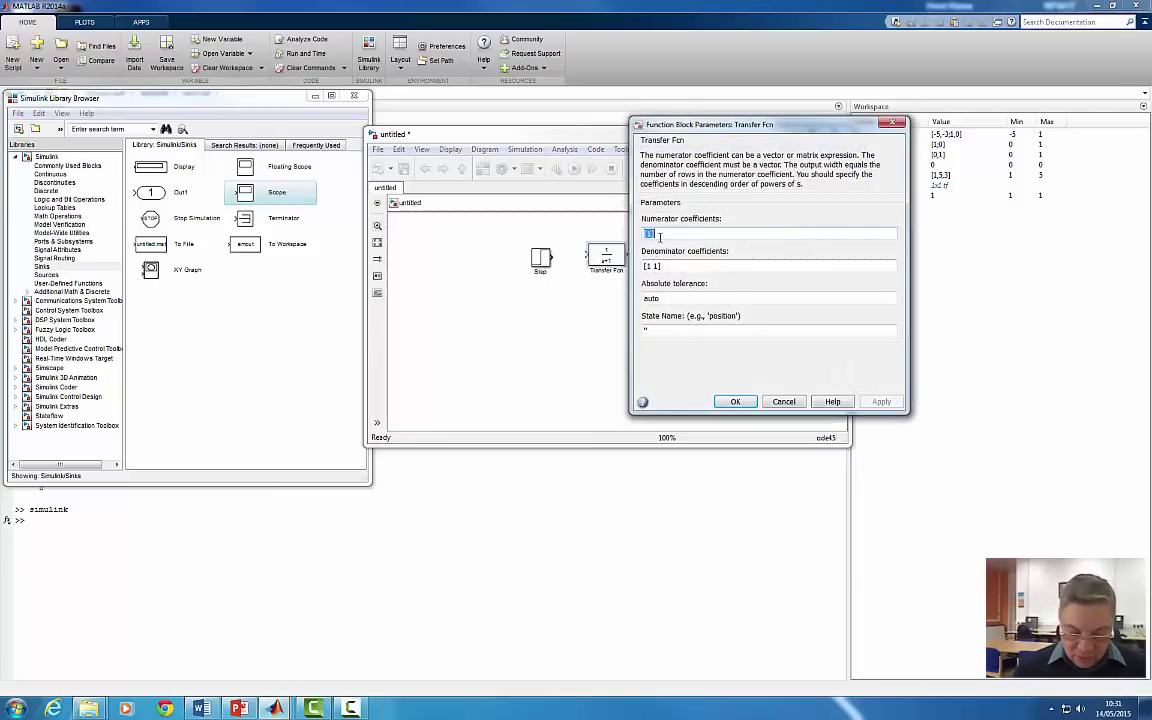
{"action": "type", "text": "NG"}
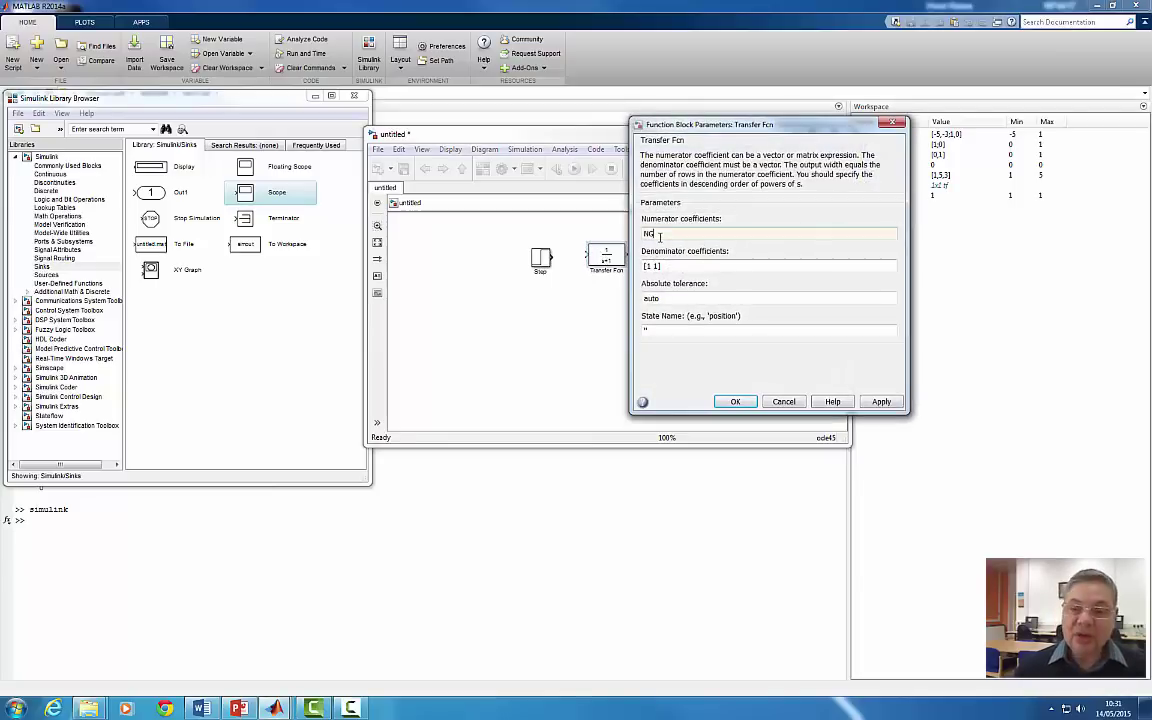
{"action": "left_click_drag", "start_coordinate": [806, 130], "coordinate": [714, 128]}
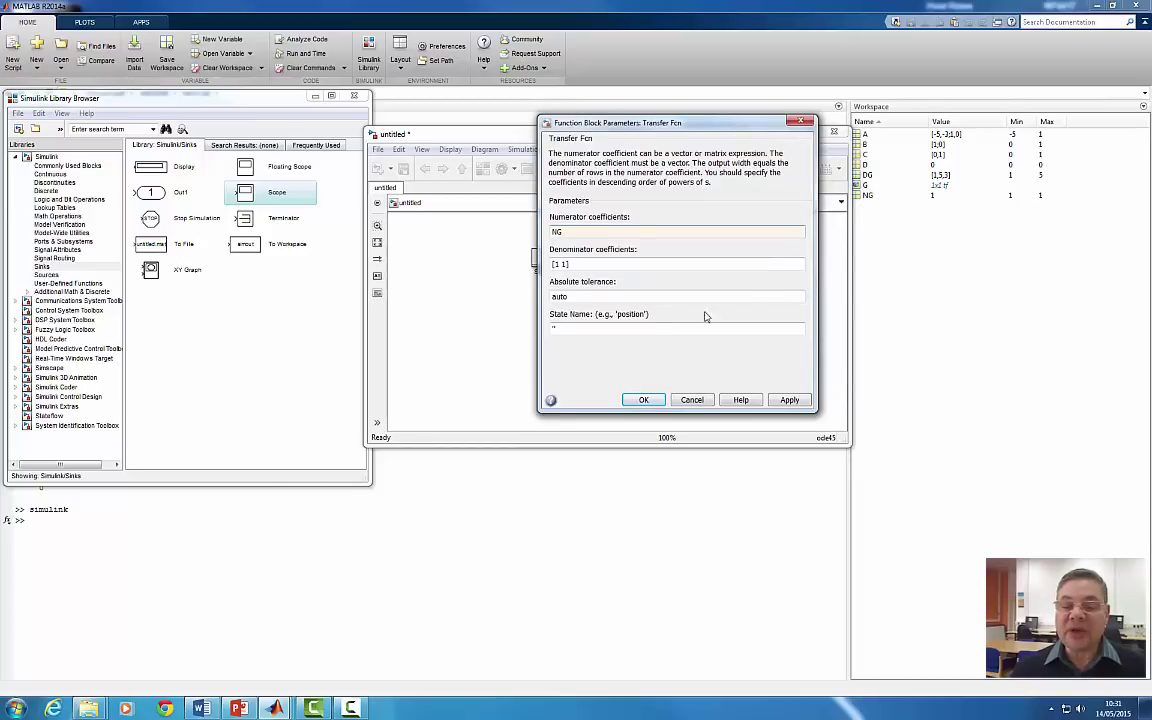
{"action": "double_click", "coordinate": [579, 264]}
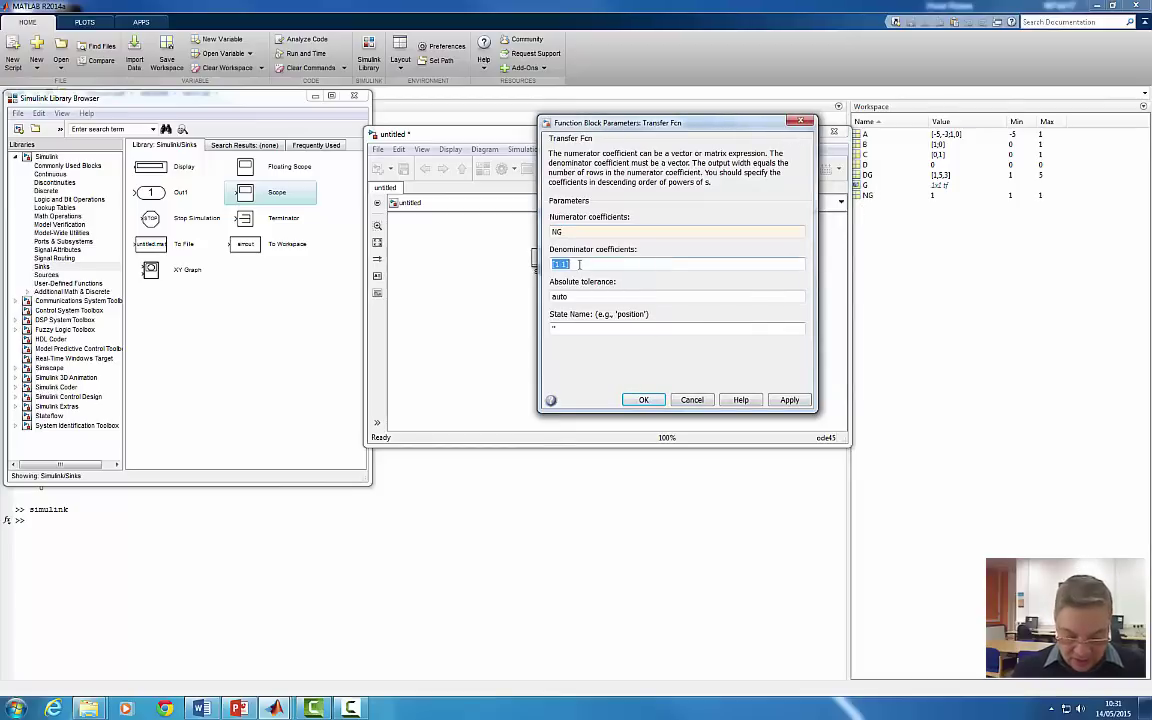
{"action": "type", "text": "DG"}
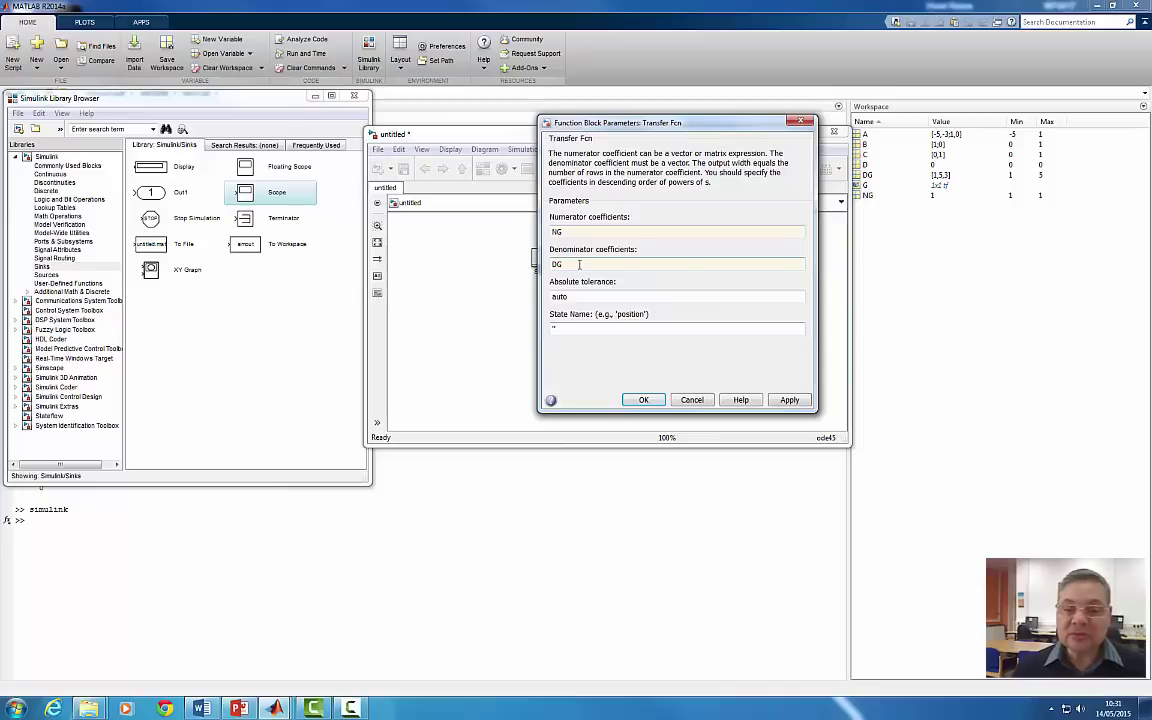
{"action": "left_click", "coordinate": [789, 399]}
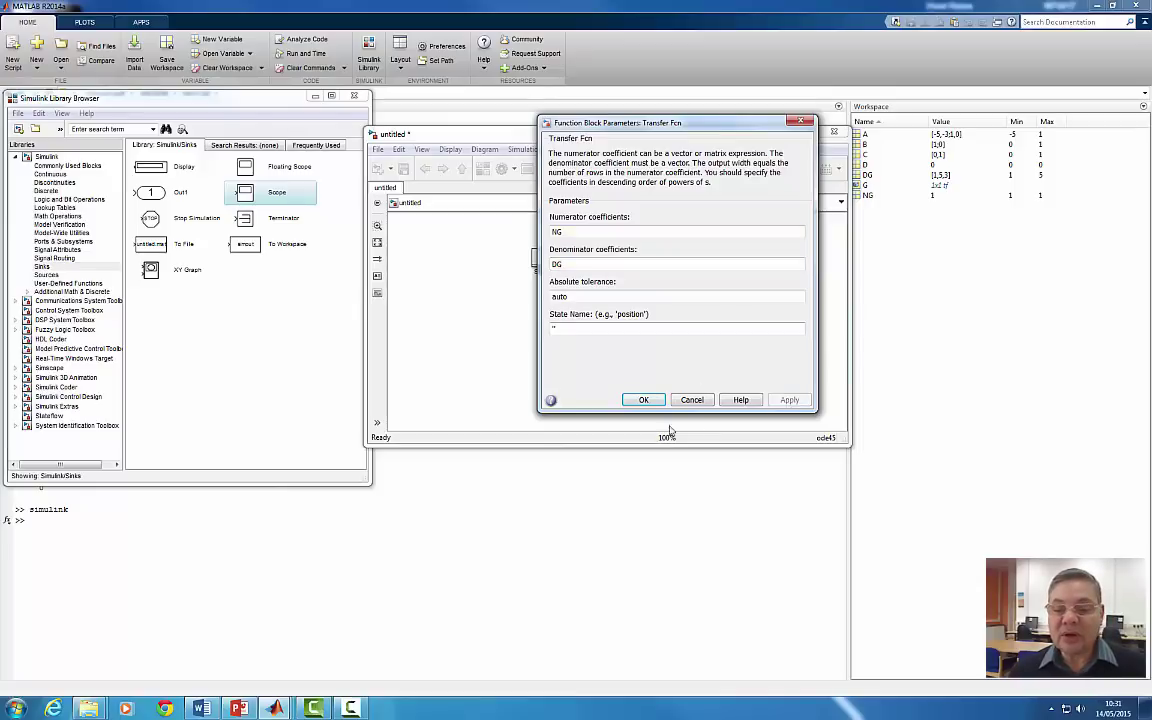
{"action": "left_click", "coordinate": [643, 400]}
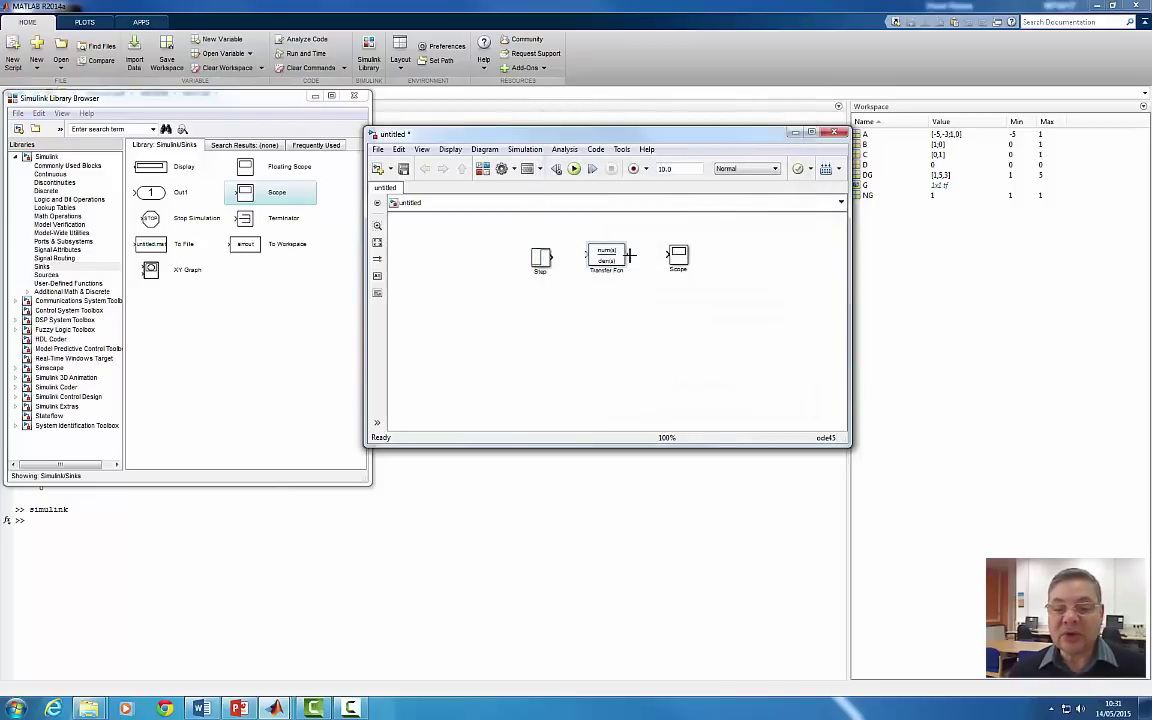
Connect Transfer Fcn to Scope and Step to Transfer Fcn, aligning the Step block straight.
{"action": "left_click_drag", "start_coordinate": [633, 255], "coordinate": [672, 255]}
{"action": "left_click_drag", "start_coordinate": [590, 257], "coordinate": [550, 257]}
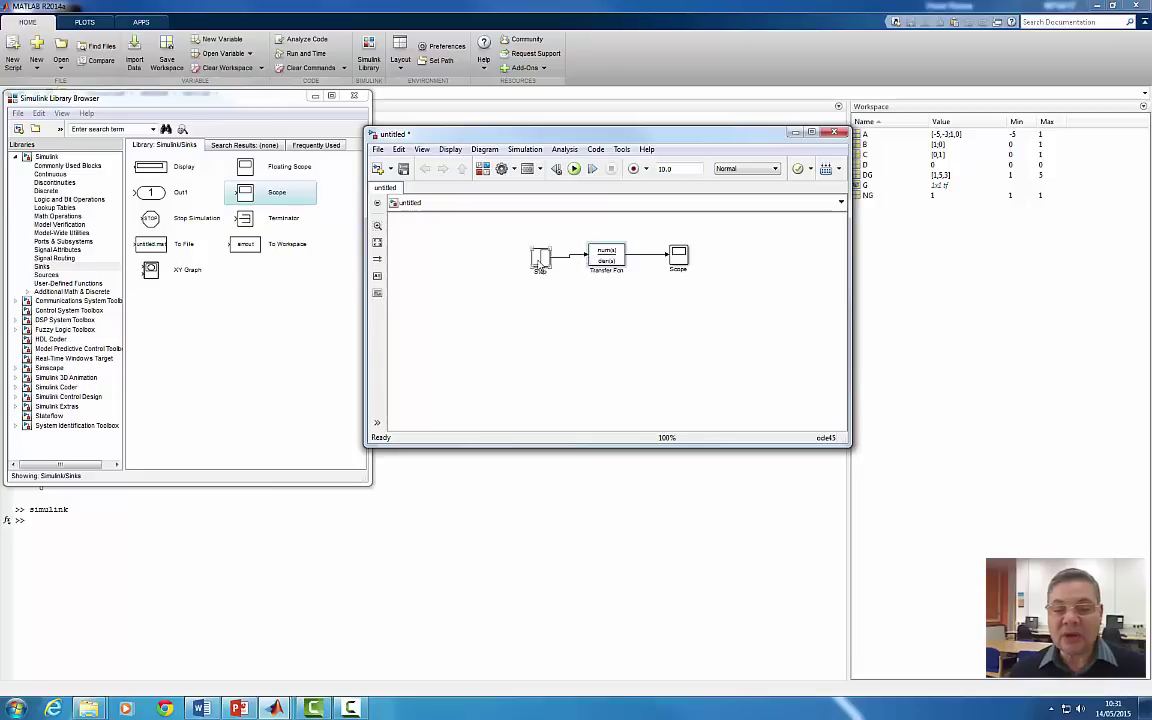
{"action": "left_click_drag", "start_coordinate": [539, 252], "coordinate": [542, 250]}
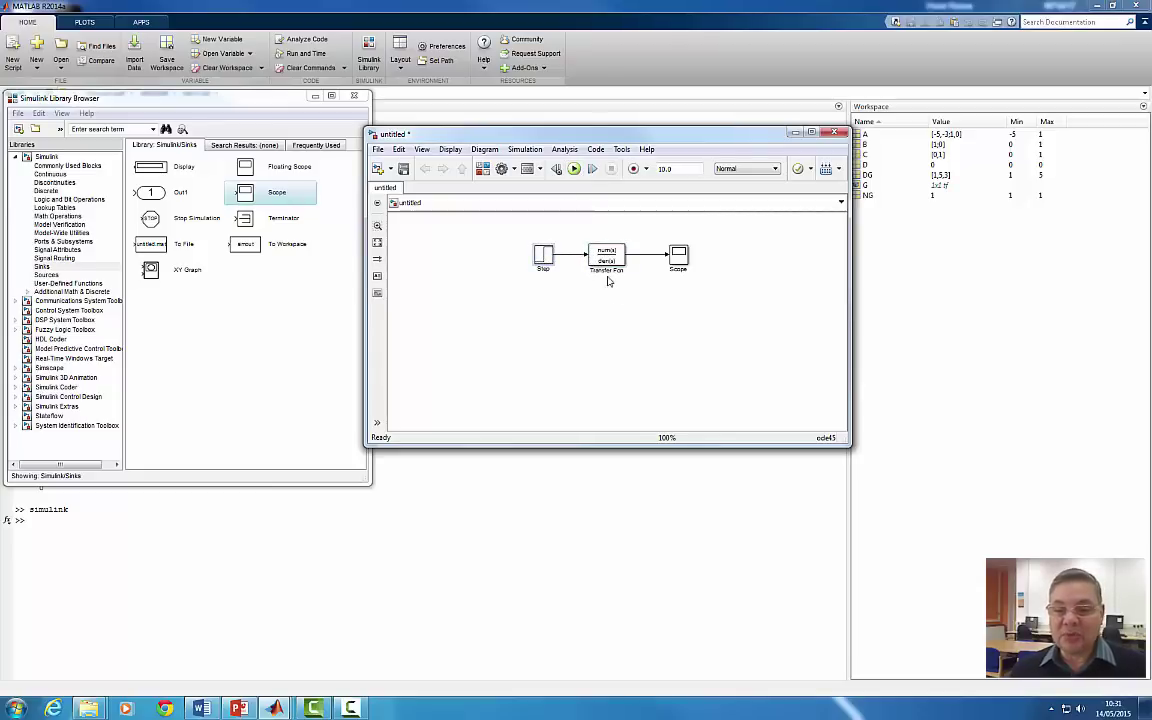
Open the Scope and autoscale it to show the step response levelling near 0.33.
{"action": "double_click", "coordinate": [680, 260]}
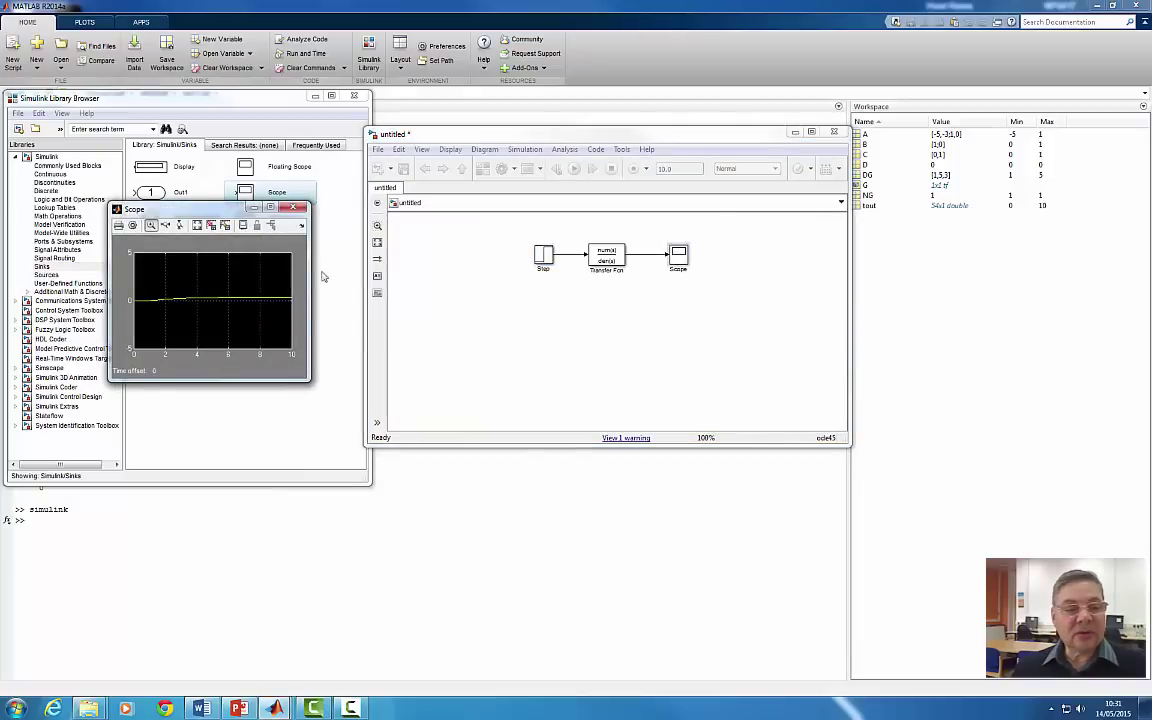
{"action": "left_click", "coordinate": [197, 225]}
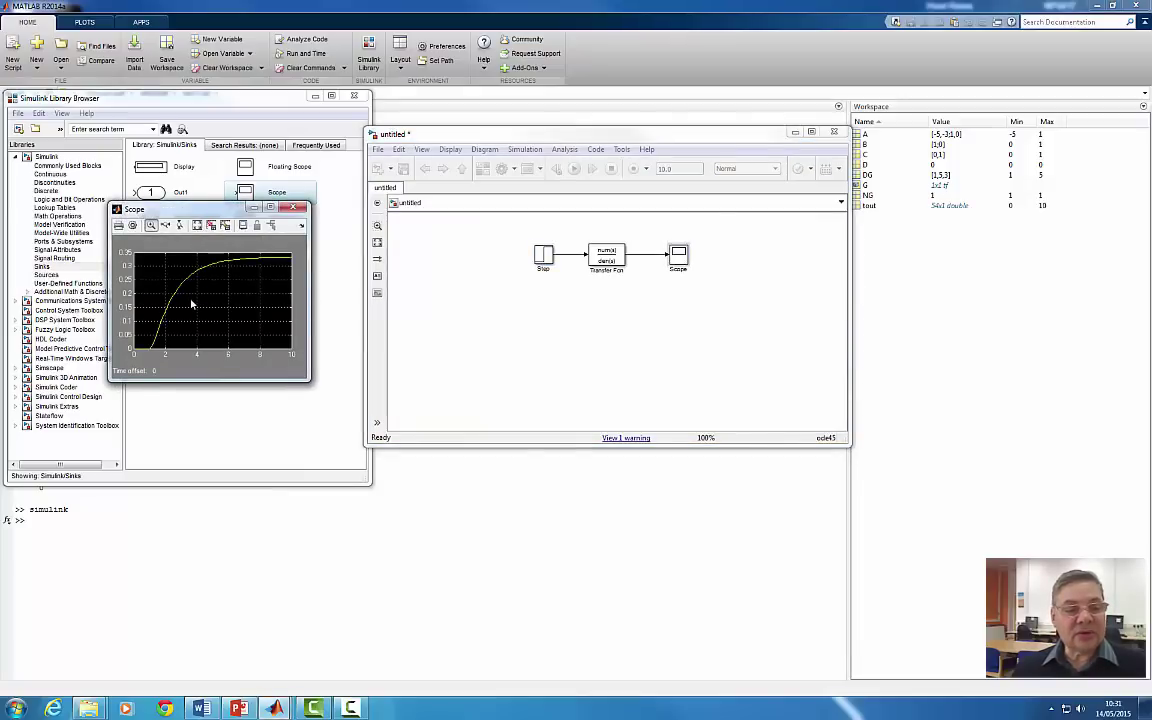